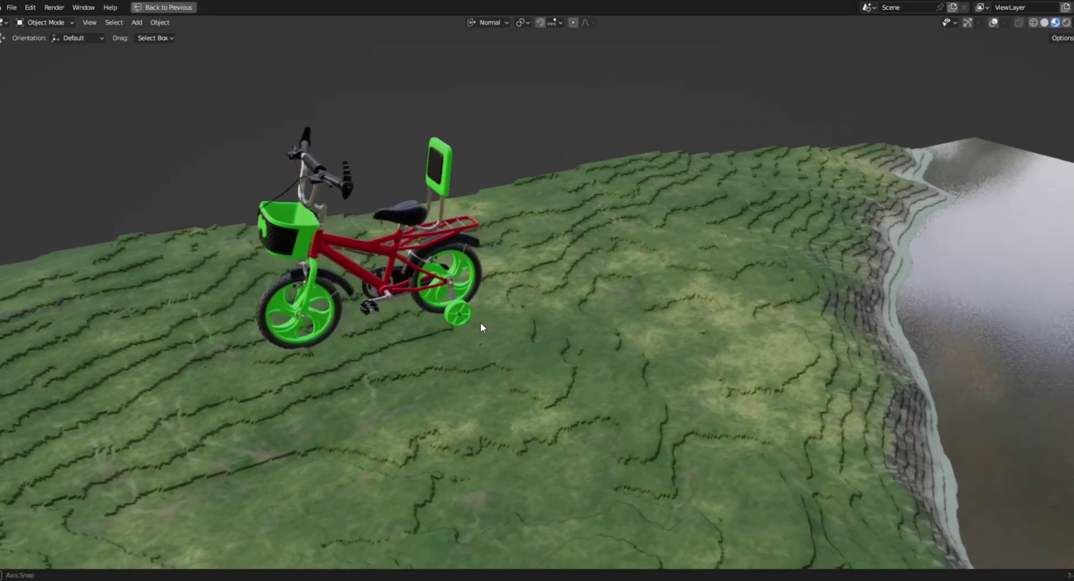
Step: Show the scene in wireframe with every object selected and examine the bicycle's mesh from several sides
{"action": "scroll", "coordinate": [392, 258], "scroll_direction": "up", "scroll_amount": 4}
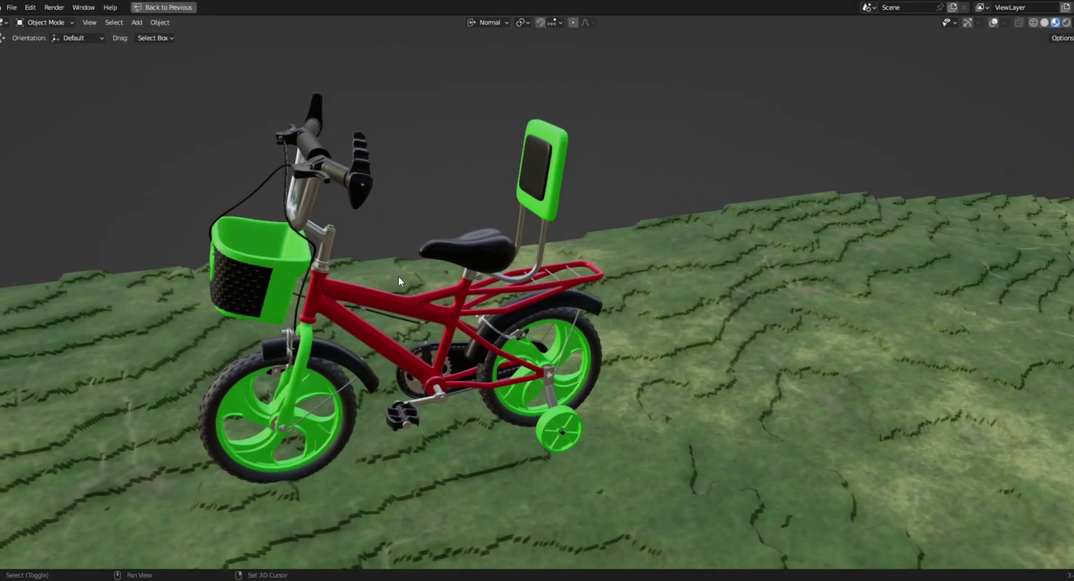
{"action": "scroll", "coordinate": [616, 298], "scroll_direction": "down", "scroll_amount": 6}
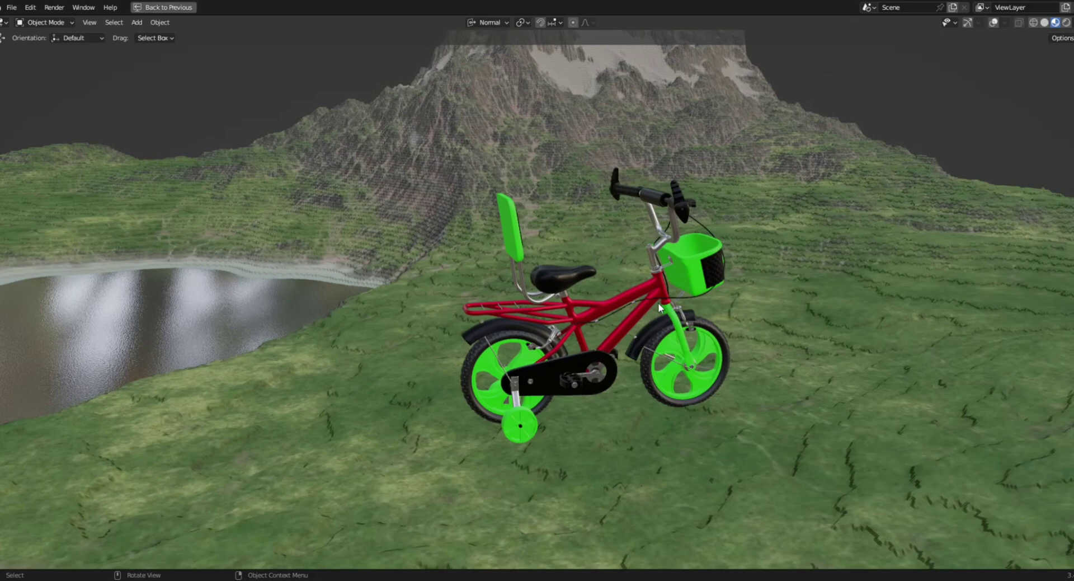
{"action": "key", "text": "shift+z"}
{"action": "middle_click_drag", "start_coordinate": [542, 305], "coordinate": [308, 283]}
{"action": "scroll", "coordinate": [595, 300], "scroll_direction": "up", "scroll_amount": 3}
{"action": "key", "text": "a"}
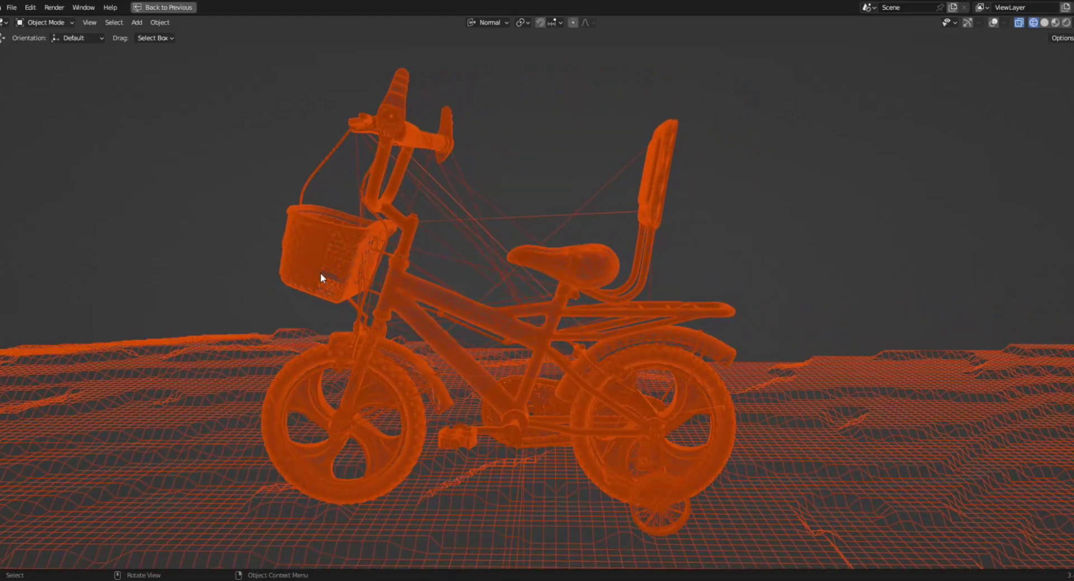
{"action": "scroll", "coordinate": [320, 272], "scroll_direction": "up", "scroll_amount": 2}
{"action": "middle_click_drag", "start_coordinate": [489, 313], "coordinate": [449, 292], "text": "shift"}
{"action": "mouse_move", "coordinate": [568, 327]}
{"action": "middle_mouse_down"}
{"action": "mouse_move", "coordinate": [465, 312]}
{"action": "mouse_move", "coordinate": [388, 318]}
{"action": "mouse_move", "coordinate": [476, 338]}
{"action": "middle_mouse_up"}
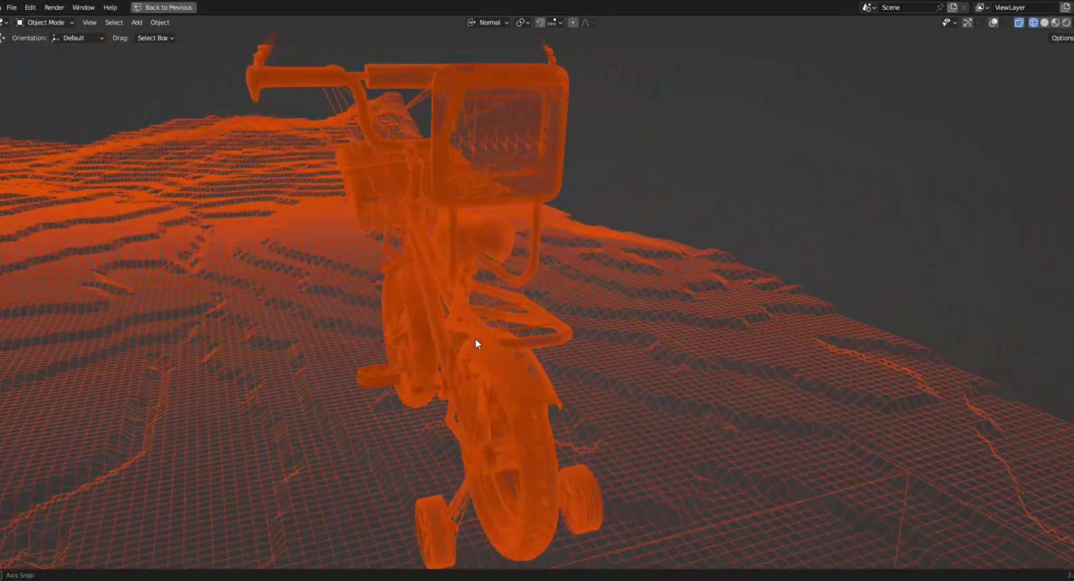
Step: Switch the viewport to solid shading and inspect the bicycle from the side and rear, down to the rear tyre's tread
{"action": "key", "text": "z"}
{"action": "left_click", "coordinate": [556, 339]}
{"action": "mouse_move", "coordinate": [556, 339]}
{"action": "middle_mouse_down"}
{"action": "mouse_move", "coordinate": [501, 323]}
{"action": "mouse_move", "coordinate": [547, 315]}
{"action": "mouse_move", "coordinate": [493, 316]}
{"action": "mouse_move", "coordinate": [524, 304]}
{"action": "mouse_move", "coordinate": [757, 302]}
{"action": "middle_mouse_up"}
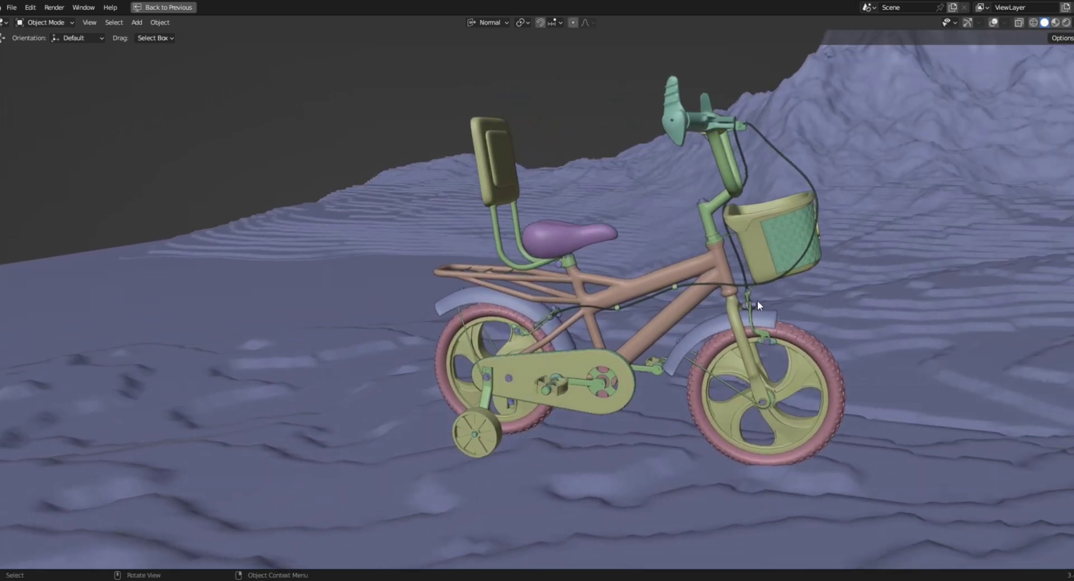
{"action": "scroll", "coordinate": [598, 306], "scroll_direction": "up", "scroll_amount": 4}
{"action": "middle_click_drag", "start_coordinate": [443, 304], "coordinate": [479, 294]}
{"action": "scroll", "coordinate": [470, 304], "scroll_direction": "down", "scroll_amount": 3}
{"action": "scroll", "coordinate": [479, 295], "scroll_direction": "up", "scroll_amount": 5}
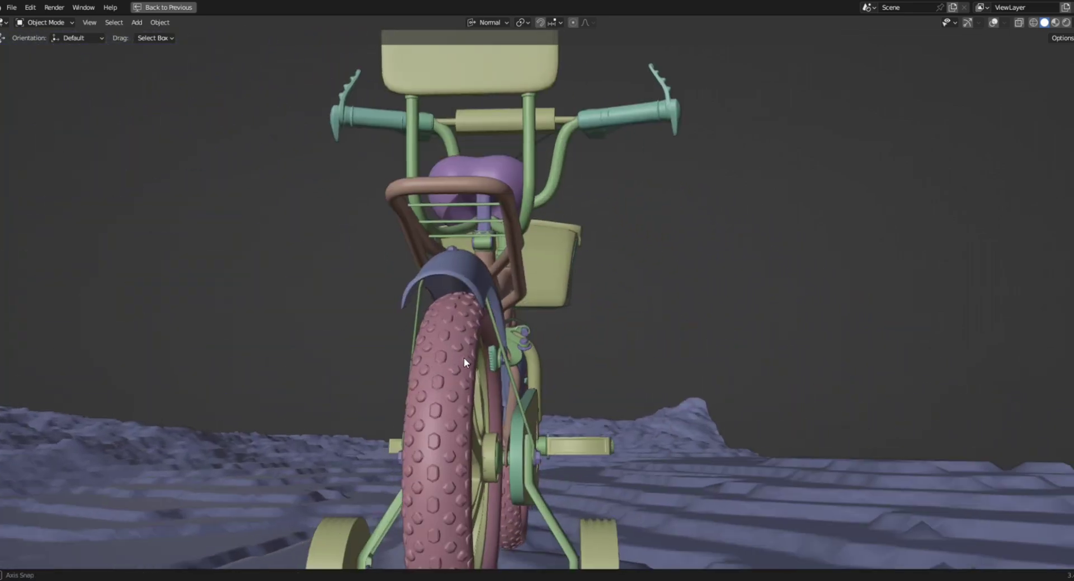
{"action": "scroll", "coordinate": [464, 358], "scroll_direction": "up", "scroll_amount": 6}
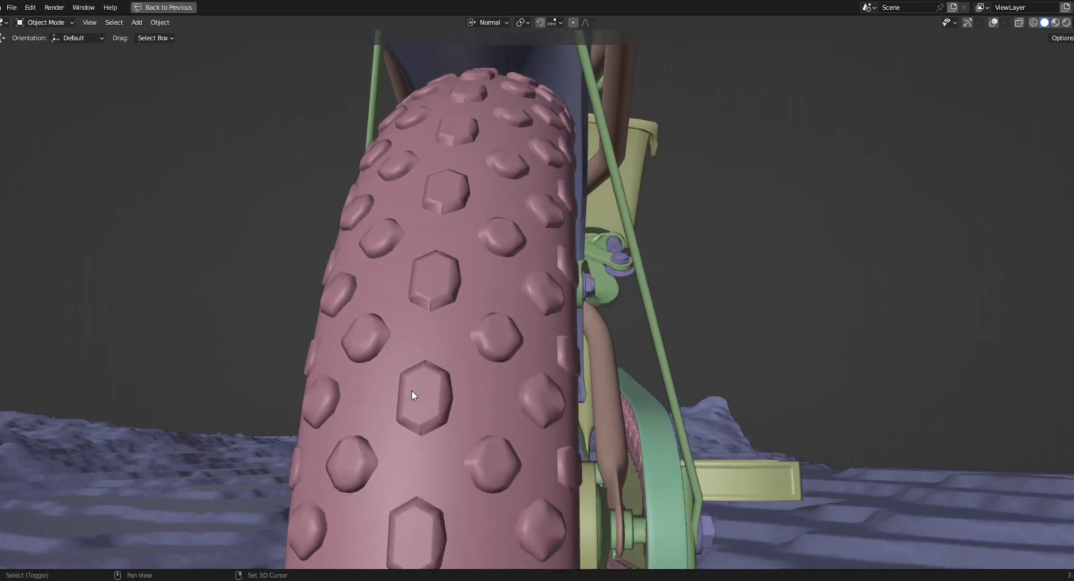
{"action": "middle_click_drag", "start_coordinate": [412, 389], "coordinate": [431, 343]}
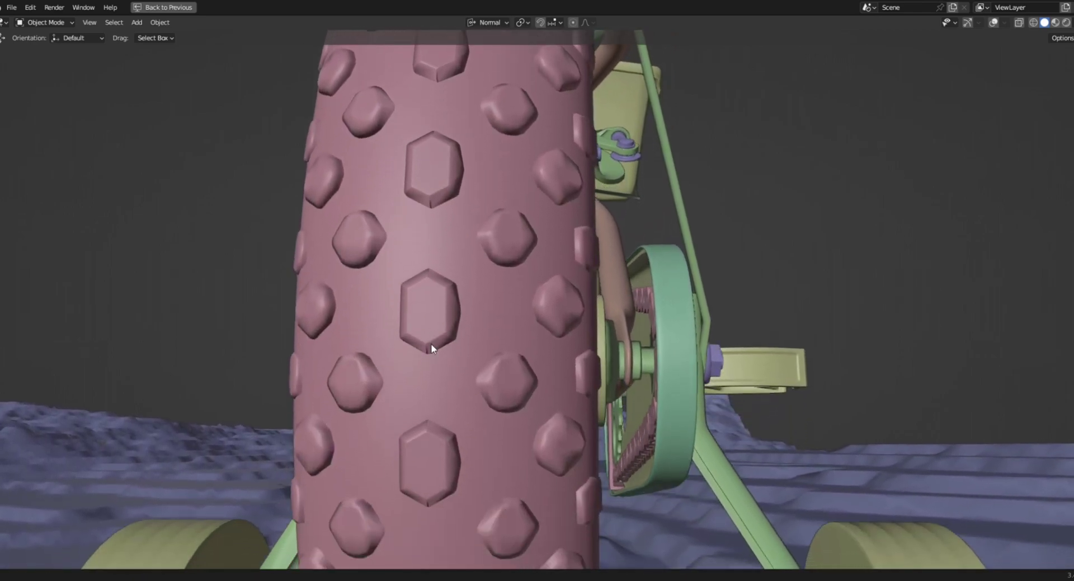
Step: Inspect the rear wheel's rim and spokes, and the bolts on the chain guard
{"action": "scroll", "coordinate": [427, 342], "scroll_direction": "down", "scroll_amount": 6}
{"action": "middle_click_drag", "start_coordinate": [498, 343], "coordinate": [212, 351]}
{"action": "scroll", "coordinate": [212, 352], "scroll_direction": "up", "scroll_amount": 1}
{"action": "scroll", "coordinate": [214, 356], "scroll_direction": "up", "scroll_amount": 7}
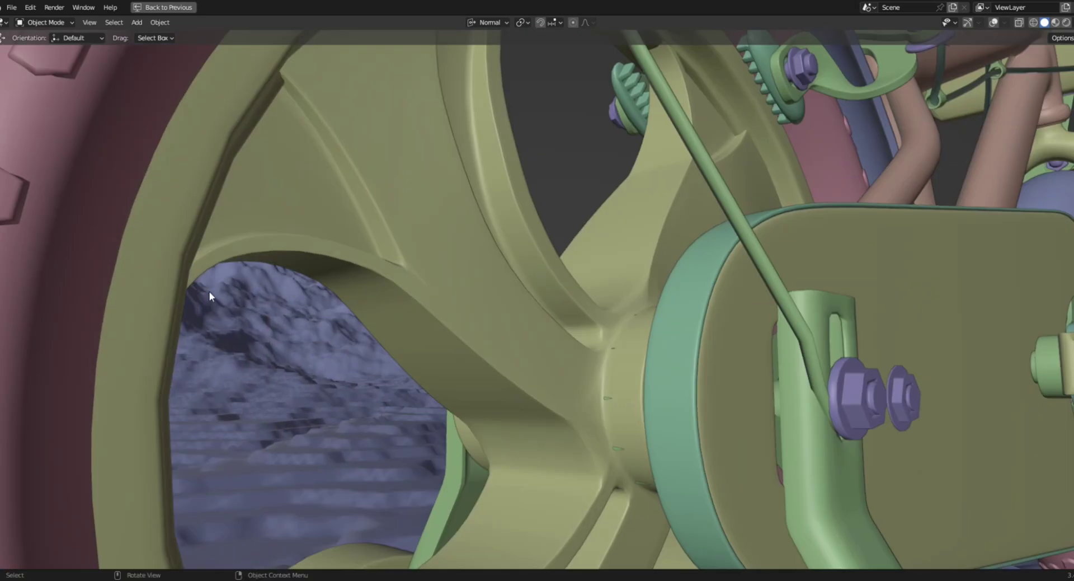
{"action": "middle_click_drag", "start_coordinate": [246, 275], "coordinate": [197, 193], "text": "shift"}
{"action": "scroll", "coordinate": [442, 272], "scroll_direction": "down", "scroll_amount": 2}
{"action": "middle_click_drag", "start_coordinate": [510, 273], "coordinate": [435, 271]}
{"action": "scroll", "coordinate": [329, 257], "scroll_direction": "up", "scroll_amount": 2}
{"action": "scroll", "coordinate": [313, 291], "scroll_direction": "down", "scroll_amount": 2}
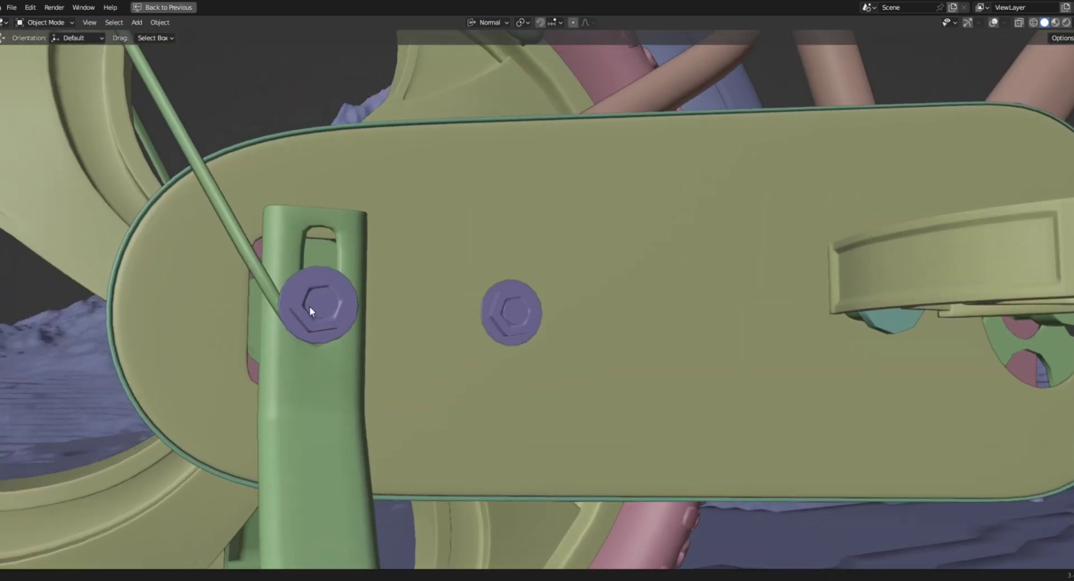
Step: Examine the rear brake caliper, its bolts and its pads from several angles
{"action": "middle_click_drag", "start_coordinate": [310, 306], "coordinate": [333, 329]}
{"action": "scroll", "coordinate": [542, 257], "scroll_direction": "up", "scroll_amount": 3}
{"action": "middle_click_drag", "start_coordinate": [543, 258], "coordinate": [450, 306], "text": "shift"}
{"action": "scroll", "coordinate": [361, 325], "scroll_direction": "down", "scroll_amount": 2}
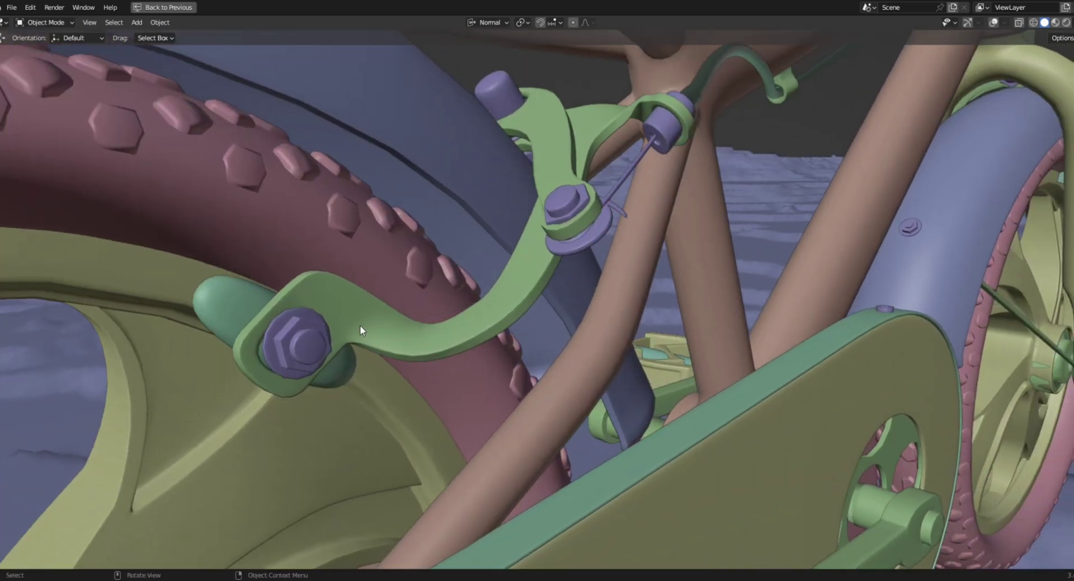
{"action": "middle_click_drag", "start_coordinate": [361, 325], "coordinate": [675, 272]}
{"action": "scroll", "coordinate": [525, 282], "scroll_direction": "up", "scroll_amount": 3}
{"action": "scroll", "coordinate": [525, 283], "scroll_direction": "down", "scroll_amount": 2}
{"action": "scroll", "coordinate": [676, 268], "scroll_direction": "up", "scroll_amount": 2}
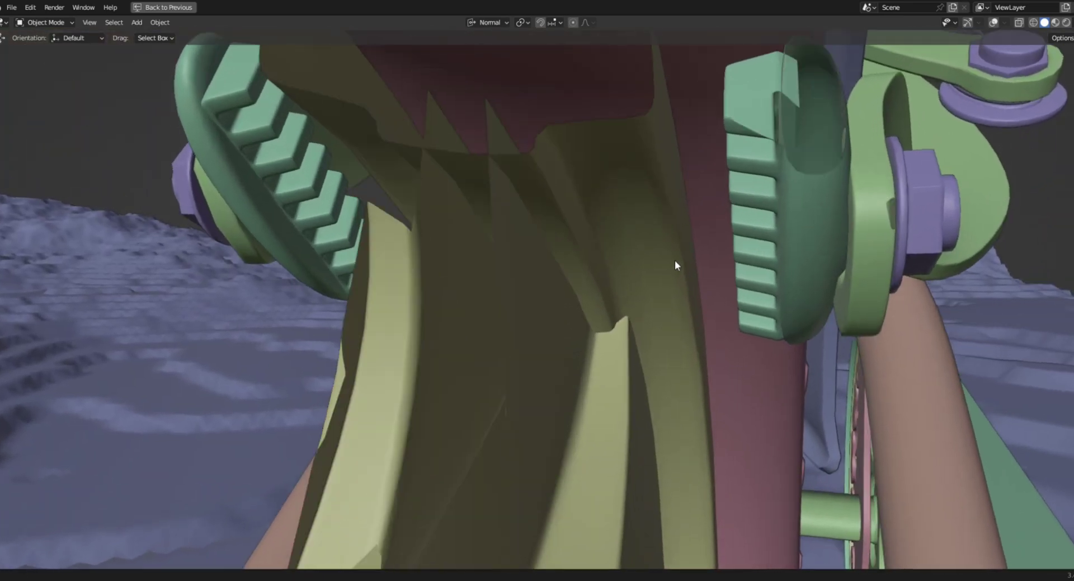
{"action": "middle_click_drag", "start_coordinate": [743, 263], "coordinate": [607, 560]}
{"action": "middle_click_drag", "start_coordinate": [667, 478], "coordinate": [570, 371]}
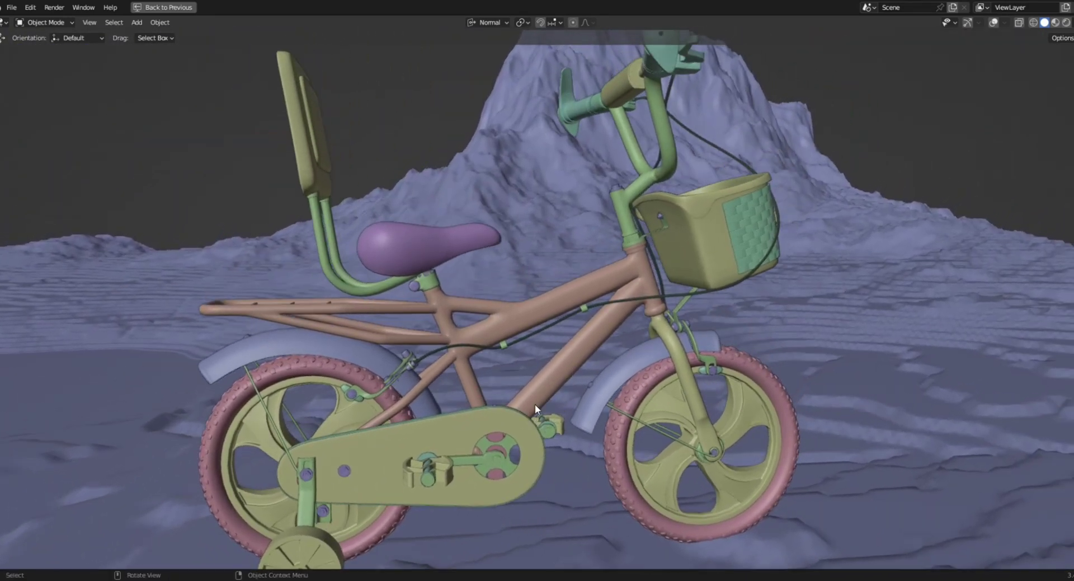
Step: Inspect the chain guard, pedal, crank and brake cable on the side of the frame
{"action": "scroll", "coordinate": [504, 373], "scroll_direction": "up", "scroll_amount": 3}
{"action": "middle_click_drag", "start_coordinate": [479, 374], "coordinate": [495, 259], "text": "shift"}
{"action": "scroll", "coordinate": [509, 246], "scroll_direction": "up", "scroll_amount": 3}
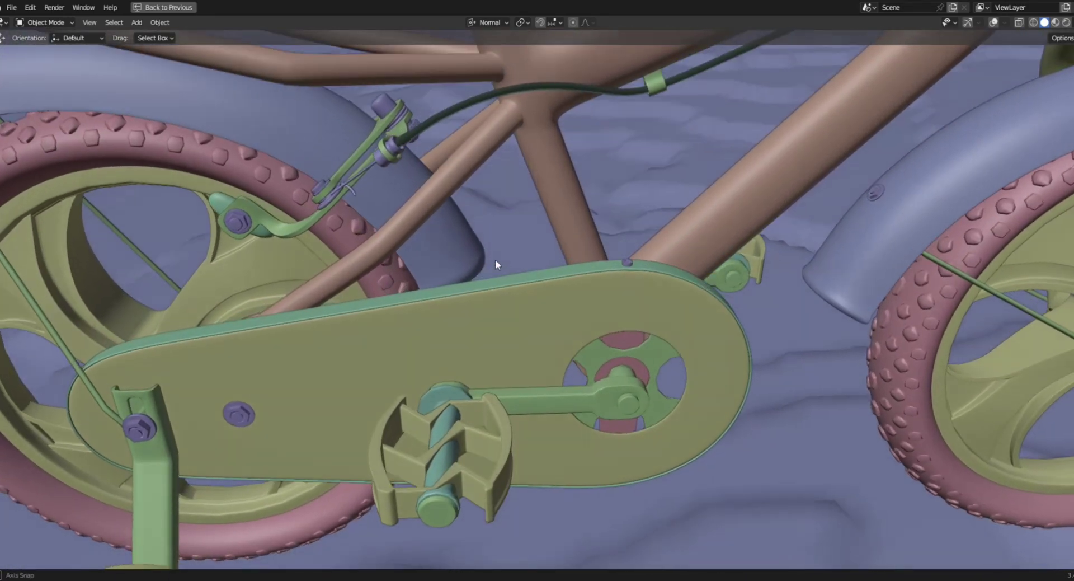
{"action": "scroll", "coordinate": [506, 249], "scroll_direction": "down", "scroll_amount": 1}
{"action": "mouse_move", "coordinate": [589, 197]}
{"action": "middle_mouse_down", "text": "shift"}
{"action": "mouse_move", "coordinate": [549, 250]}
{"action": "mouse_move", "coordinate": [476, 305]}
{"action": "middle_mouse_up", "text": "shift"}
{"action": "mouse_move", "coordinate": [637, 223]}
{"action": "middle_mouse_down", "text": "shift"}
{"action": "mouse_move", "coordinate": [592, 247]}
{"action": "mouse_move", "coordinate": [564, 335]}
{"action": "mouse_move", "coordinate": [634, 326]}
{"action": "mouse_move", "coordinate": [756, 353]}
{"action": "mouse_move", "coordinate": [741, 366]}
{"action": "mouse_move", "coordinate": [520, 286]}
{"action": "mouse_move", "coordinate": [633, 333]}
{"action": "mouse_move", "coordinate": [462, 377]}
{"action": "mouse_move", "coordinate": [770, 285]}
{"action": "mouse_move", "coordinate": [609, 288]}
{"action": "mouse_move", "coordinate": [681, 317]}
{"action": "mouse_move", "coordinate": [729, 297]}
{"action": "mouse_move", "coordinate": [669, 315]}
{"action": "mouse_move", "coordinate": [620, 312]}
{"action": "mouse_move", "coordinate": [637, 337]}
{"action": "mouse_move", "coordinate": [718, 284]}
{"action": "mouse_move", "coordinate": [703, 244]}
{"action": "mouse_move", "coordinate": [741, 242]}
{"action": "mouse_move", "coordinate": [686, 337]}
{"action": "mouse_move", "coordinate": [577, 149]}
{"action": "mouse_move", "coordinate": [541, 157]}
{"action": "middle_mouse_up", "text": "shift"}
Step: Examine the front brake caliper and the fork around the front tyre
{"action": "scroll", "coordinate": [377, 266], "scroll_direction": "up", "scroll_amount": 3}
{"action": "middle_click_drag", "start_coordinate": [377, 267], "coordinate": [489, 274]}
{"action": "scroll", "coordinate": [669, 266], "scroll_direction": "up", "scroll_amount": 3}
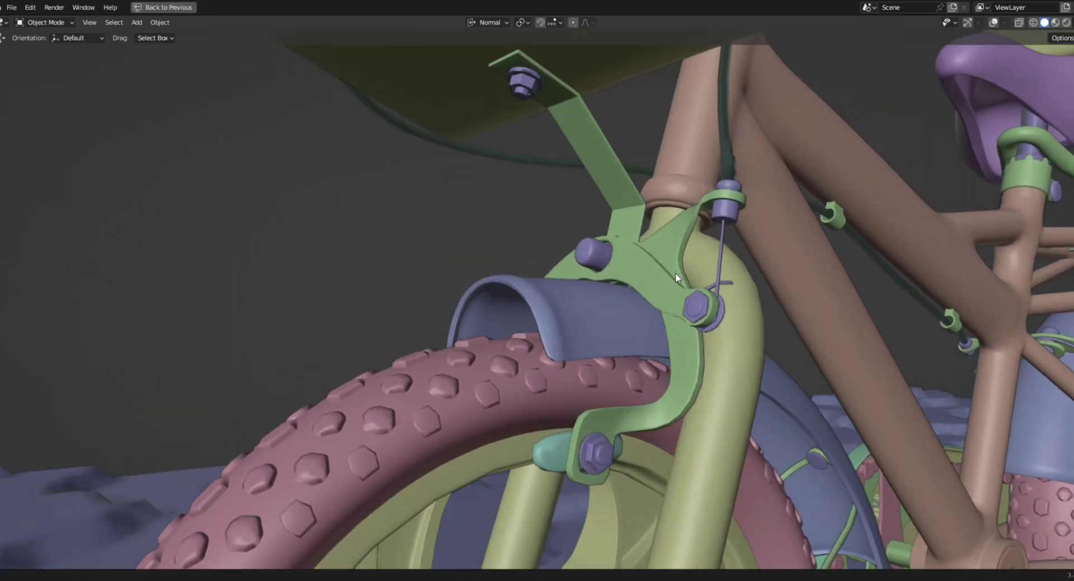
{"action": "middle_click_drag", "start_coordinate": [675, 273], "coordinate": [569, 292], "text": "shift"}
{"action": "scroll", "coordinate": [538, 268], "scroll_direction": "up", "scroll_amount": 1}
{"action": "scroll", "coordinate": [538, 268], "scroll_direction": "down", "scroll_amount": 4}
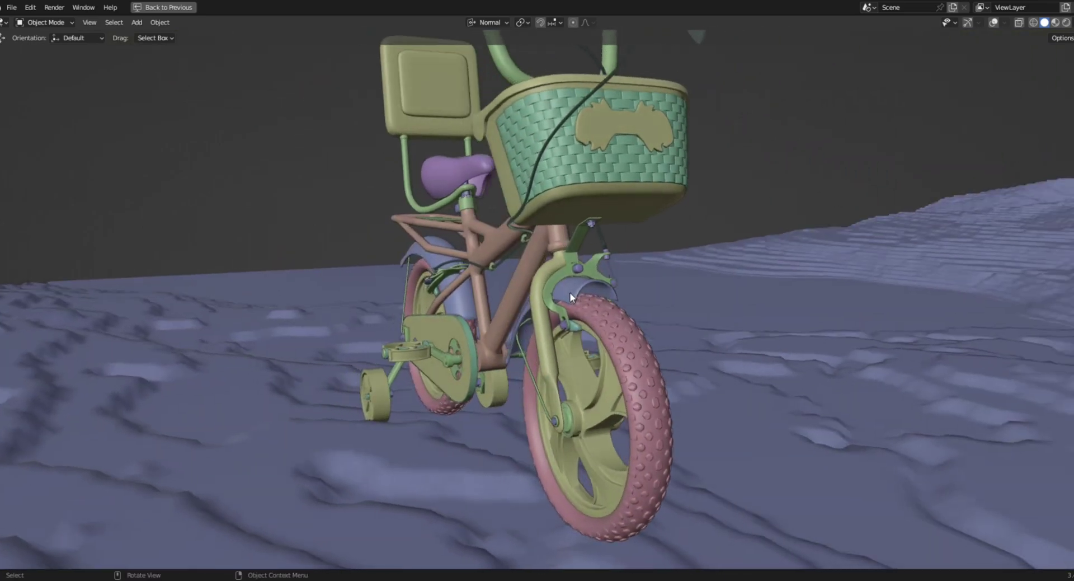
Step: Inspect the bicycle from the front, including the woven basket and its support bracket
{"action": "scroll", "coordinate": [570, 292], "scroll_direction": "down", "scroll_amount": 3}
{"action": "middle_click_drag", "start_coordinate": [565, 256], "coordinate": [956, 290]}
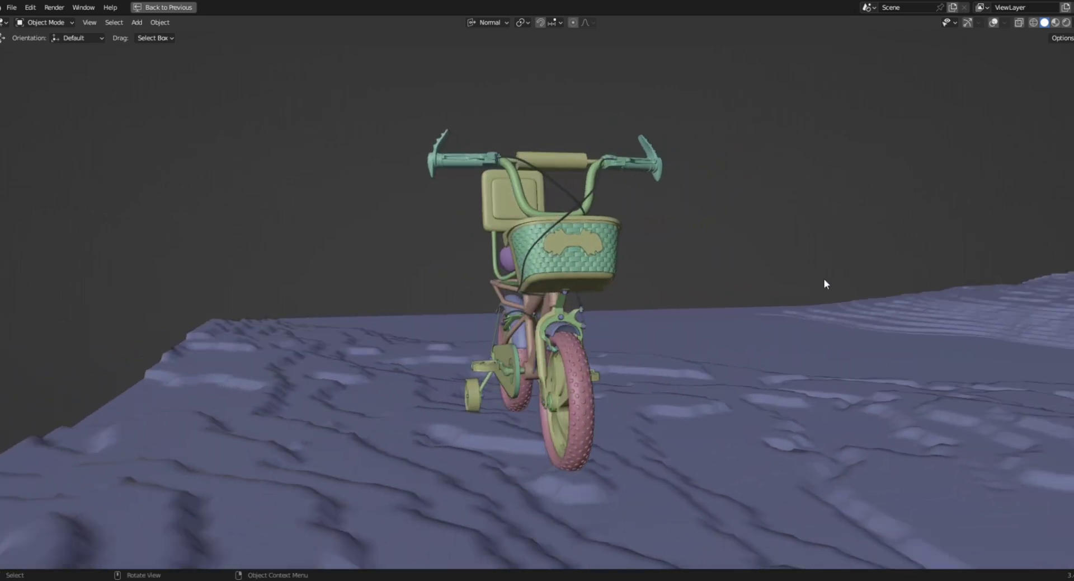
{"action": "scroll", "coordinate": [552, 295], "scroll_direction": "up", "scroll_amount": 3}
{"action": "middle_click_drag", "start_coordinate": [552, 295], "coordinate": [424, 299], "text": "shift"}
{"action": "scroll", "coordinate": [438, 315], "scroll_direction": "up", "scroll_amount": 4}
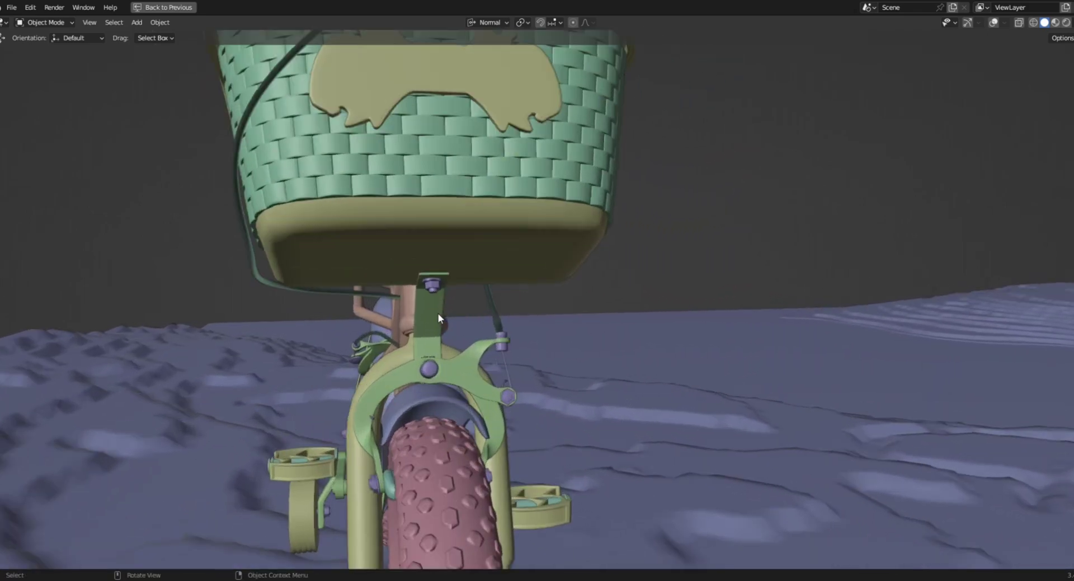
{"action": "scroll", "coordinate": [438, 313], "scroll_direction": "down", "scroll_amount": 5}
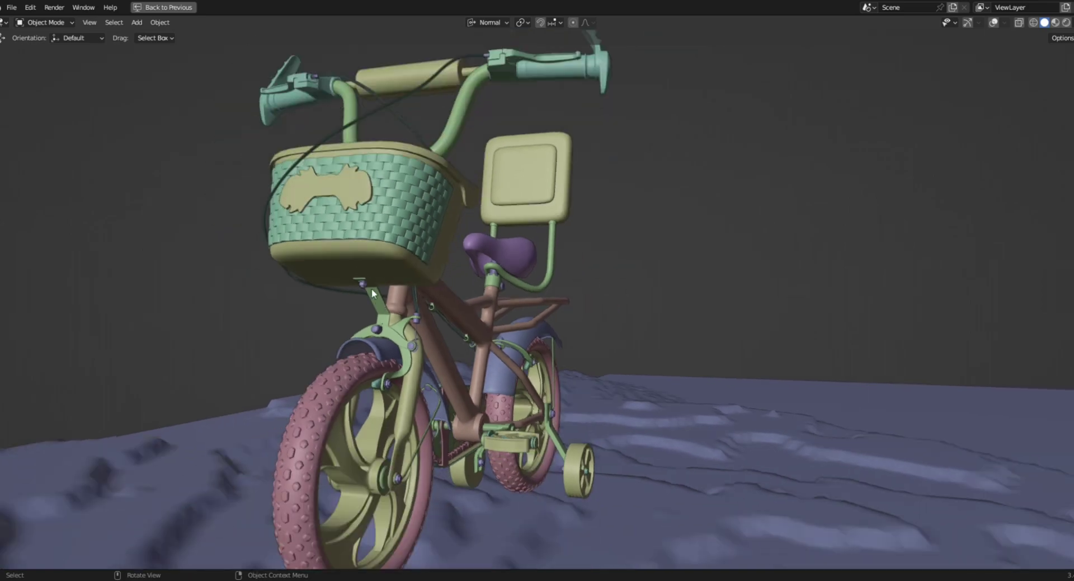
Step: Switch the viewport to material preview and look over the textured bicycle in its landscape
{"action": "mouse_move", "coordinate": [372, 288]}
{"action": "middle_mouse_down"}
{"action": "mouse_move", "coordinate": [544, 330]}
{"action": "mouse_move", "coordinate": [512, 339]}
{"action": "mouse_move", "coordinate": [484, 373]}
{"action": "mouse_move", "coordinate": [542, 402]}
{"action": "mouse_move", "coordinate": [585, 399]}
{"action": "mouse_move", "coordinate": [567, 391]}
{"action": "mouse_move", "coordinate": [534, 304]}
{"action": "mouse_move", "coordinate": [577, 351]}
{"action": "mouse_move", "coordinate": [556, 334]}
{"action": "mouse_move", "coordinate": [496, 351]}
{"action": "mouse_move", "coordinate": [625, 359]}
{"action": "middle_mouse_up"}
{"action": "scroll", "coordinate": [521, 325], "scroll_direction": "down", "scroll_amount": 3}
{"action": "key", "text": "z"}
{"action": "left_click", "coordinate": [639, 426]}
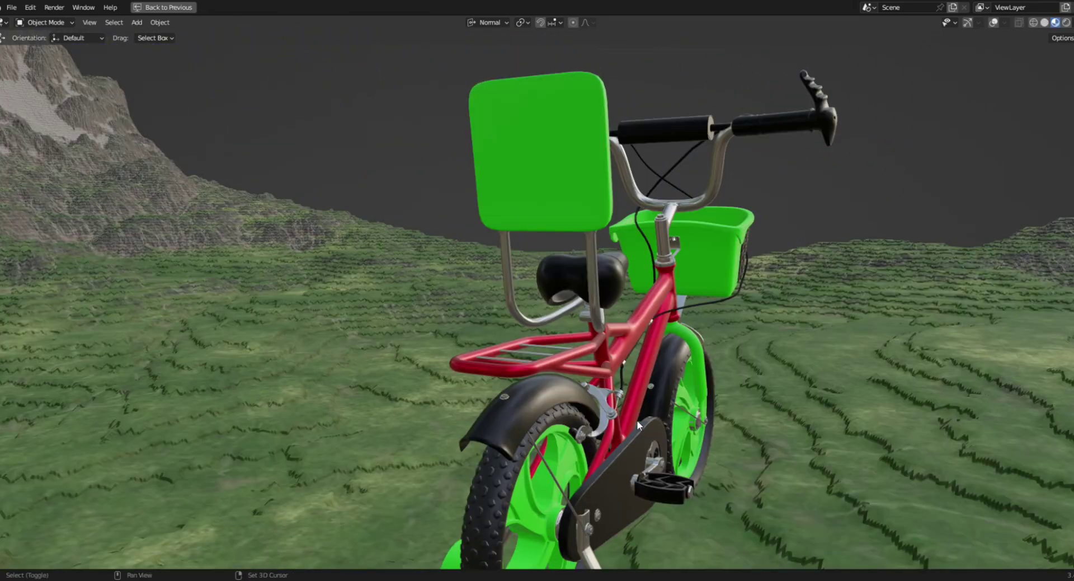
{"action": "middle_click_drag", "start_coordinate": [638, 425], "coordinate": [443, 345], "text": "shift"}
{"action": "scroll", "coordinate": [416, 323], "scroll_direction": "down", "scroll_amount": 1}
{"action": "scroll", "coordinate": [500, 358], "scroll_direction": "down", "scroll_amount": 3}
{"action": "scroll", "coordinate": [501, 358], "scroll_direction": "down", "scroll_amount": 3}
{"action": "scroll", "coordinate": [443, 346], "scroll_direction": "up", "scroll_amount": 4}
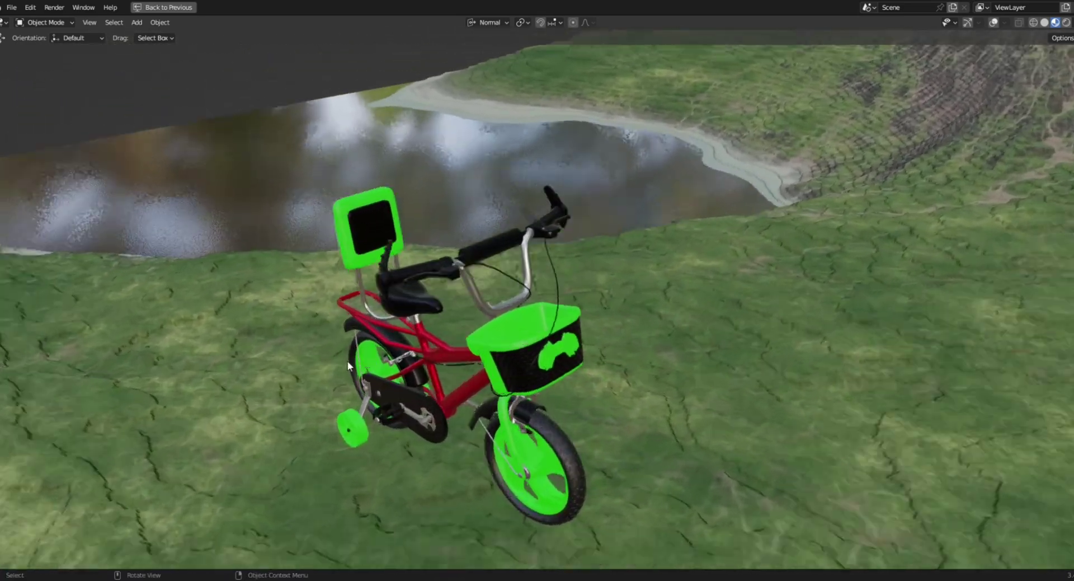
Step: Examine the materials of the rear brake caliper, tyre tread and mudguard up close
{"action": "middle_click_drag", "start_coordinate": [354, 360], "coordinate": [566, 345]}
{"action": "scroll", "coordinate": [568, 350], "scroll_direction": "up", "scroll_amount": 8}
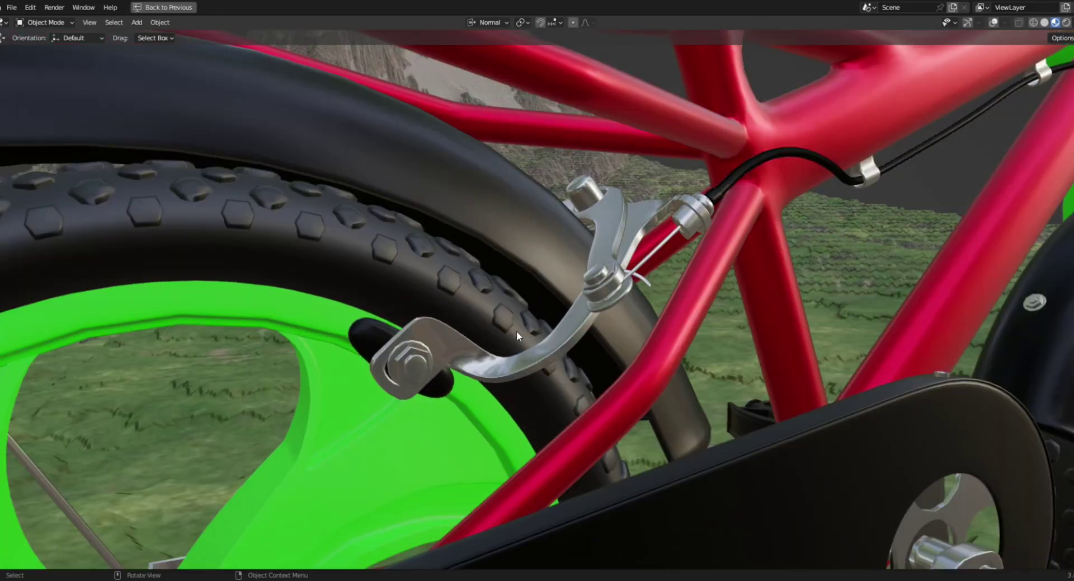
{"action": "scroll", "coordinate": [487, 364], "scroll_direction": "up", "scroll_amount": 1}
{"action": "scroll", "coordinate": [499, 372], "scroll_direction": "up", "scroll_amount": 3}
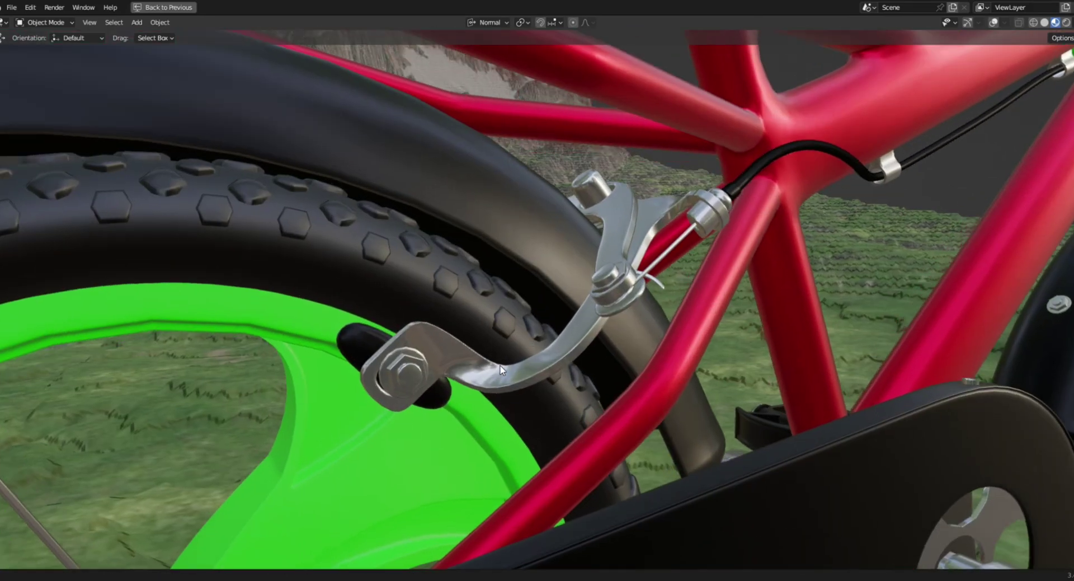
{"action": "scroll", "coordinate": [504, 337], "scroll_direction": "up", "scroll_amount": 2}
{"action": "scroll", "coordinate": [506, 328], "scroll_direction": "down", "scroll_amount": 3}
{"action": "scroll", "coordinate": [345, 324], "scroll_direction": "up", "scroll_amount": 5}
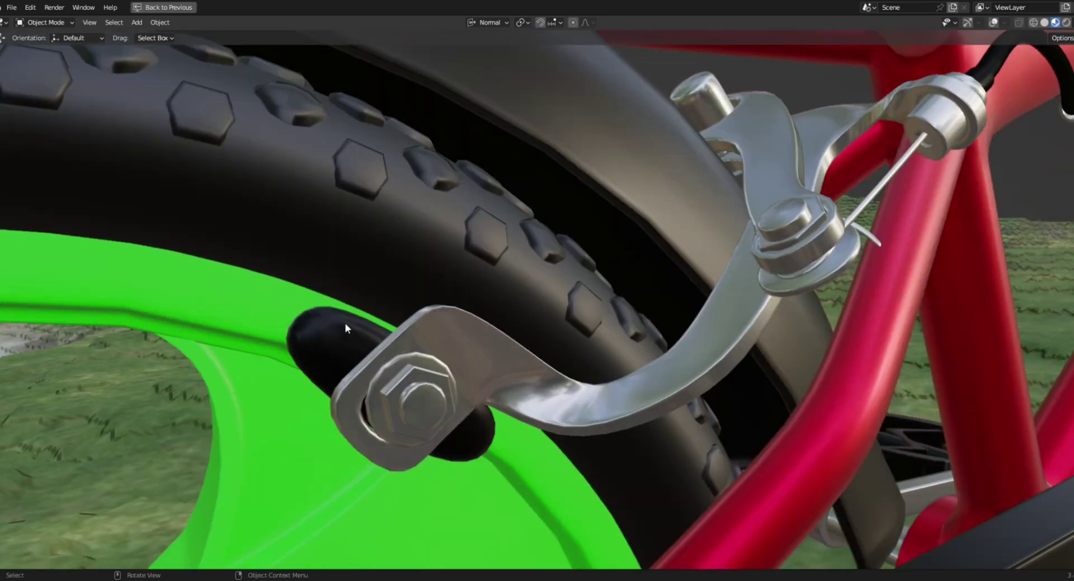
{"action": "scroll", "coordinate": [358, 320], "scroll_direction": "down", "scroll_amount": 5}
{"action": "scroll", "coordinate": [379, 320], "scroll_direction": "up", "scroll_amount": 4}
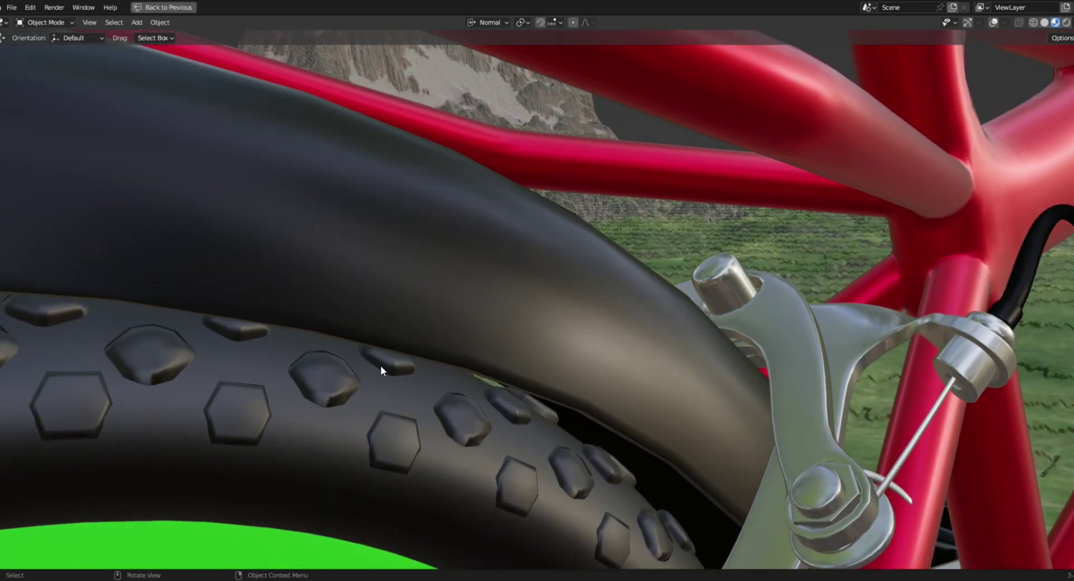
Step: Inspect the red frame's tube joints below the saddle in close-up
{"action": "scroll", "coordinate": [383, 358], "scroll_direction": "down", "scroll_amount": 5}
{"action": "middle_click_drag", "start_coordinate": [388, 349], "coordinate": [389, 442], "text": "shift"}
{"action": "scroll", "coordinate": [624, 350], "scroll_direction": "up", "scroll_amount": 5}
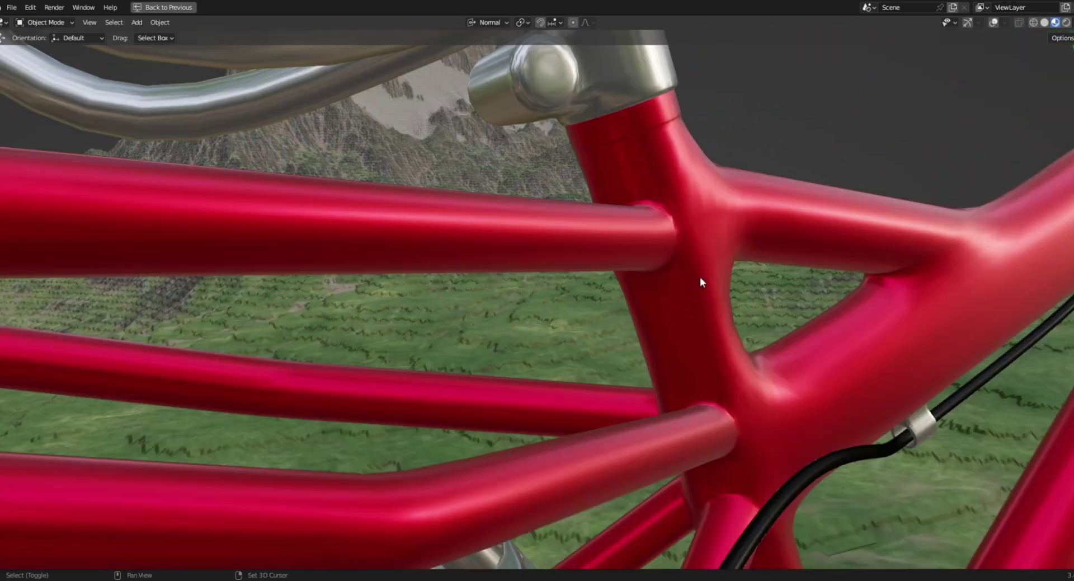
{"action": "middle_click_drag", "start_coordinate": [586, 339], "coordinate": [384, 321], "text": "shift"}
{"action": "scroll", "coordinate": [384, 321], "scroll_direction": "up", "scroll_amount": 3}
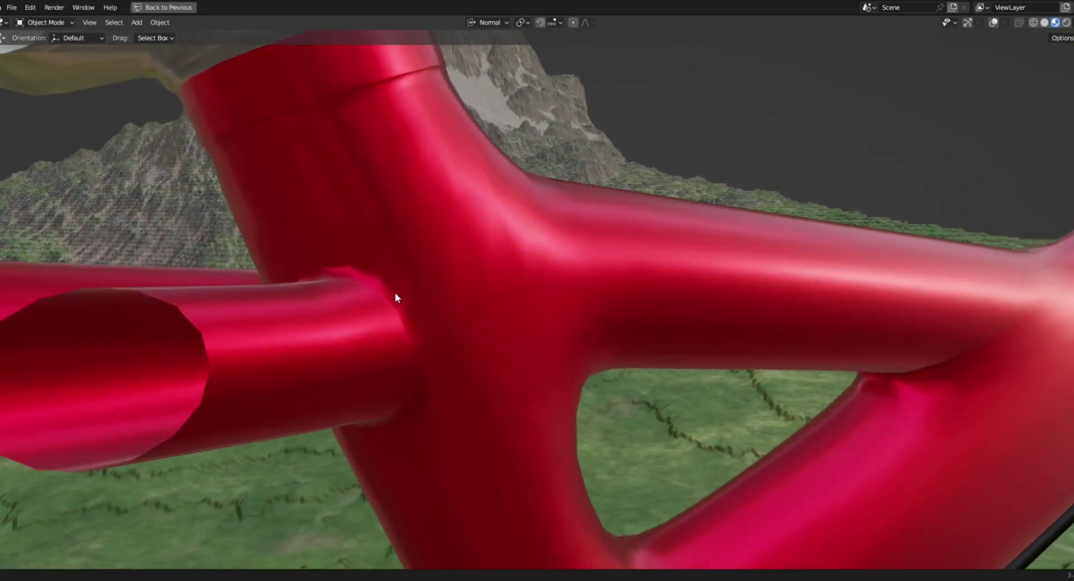
{"action": "scroll", "coordinate": [396, 293], "scroll_direction": "down", "scroll_amount": 1}
{"action": "scroll", "coordinate": [398, 314], "scroll_direction": "down", "scroll_amount": 6}
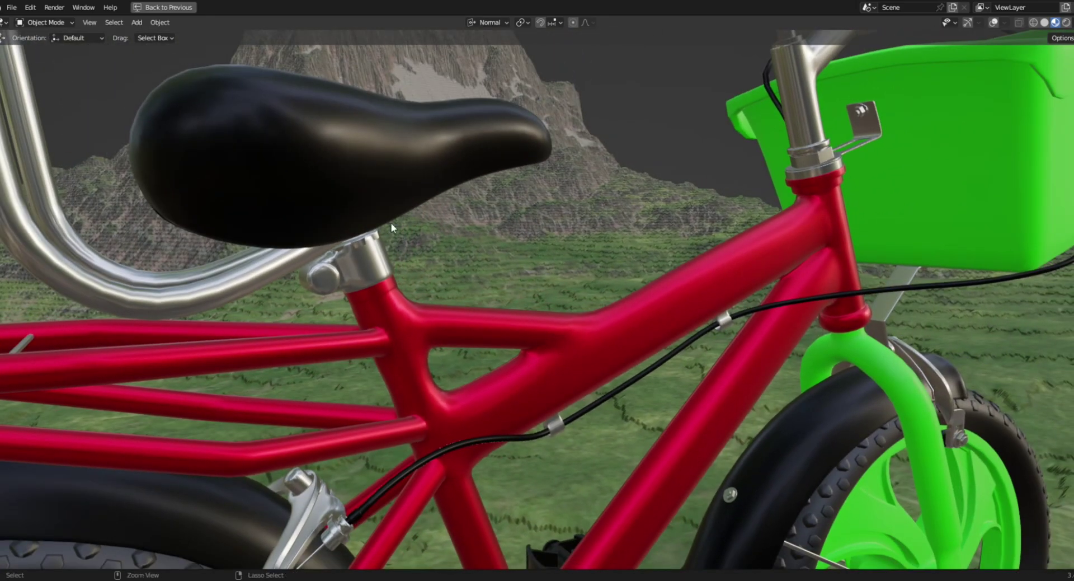
Step: Examine the green basket's woven front panel and its emblem
{"action": "middle_click_drag", "start_coordinate": [391, 223], "coordinate": [499, 297], "text": "ctrl"}
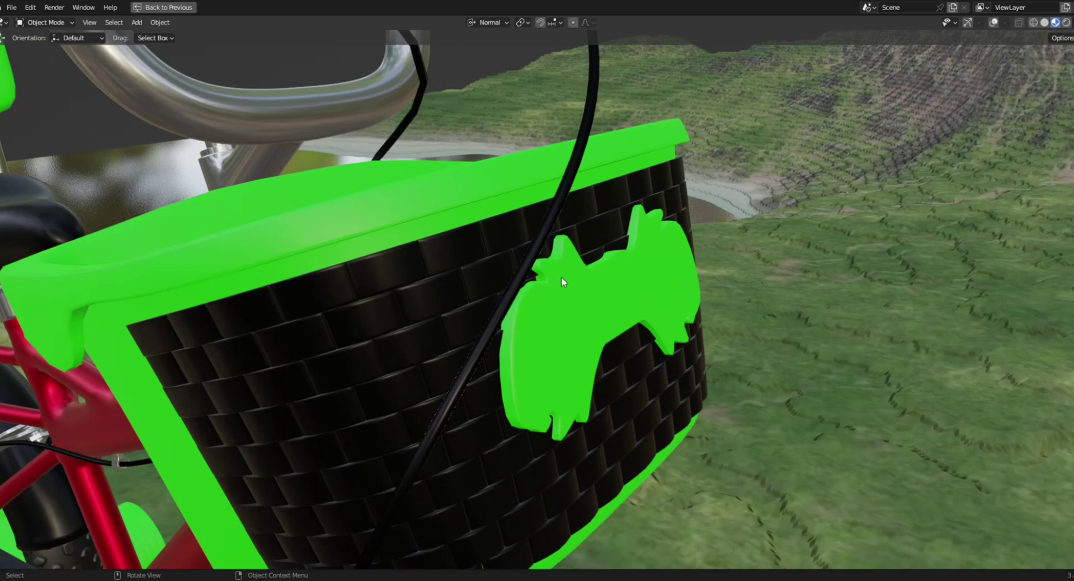
{"action": "middle_click_drag", "start_coordinate": [561, 276], "coordinate": [492, 260]}
{"action": "scroll", "coordinate": [463, 421], "scroll_direction": "up", "scroll_amount": 2}
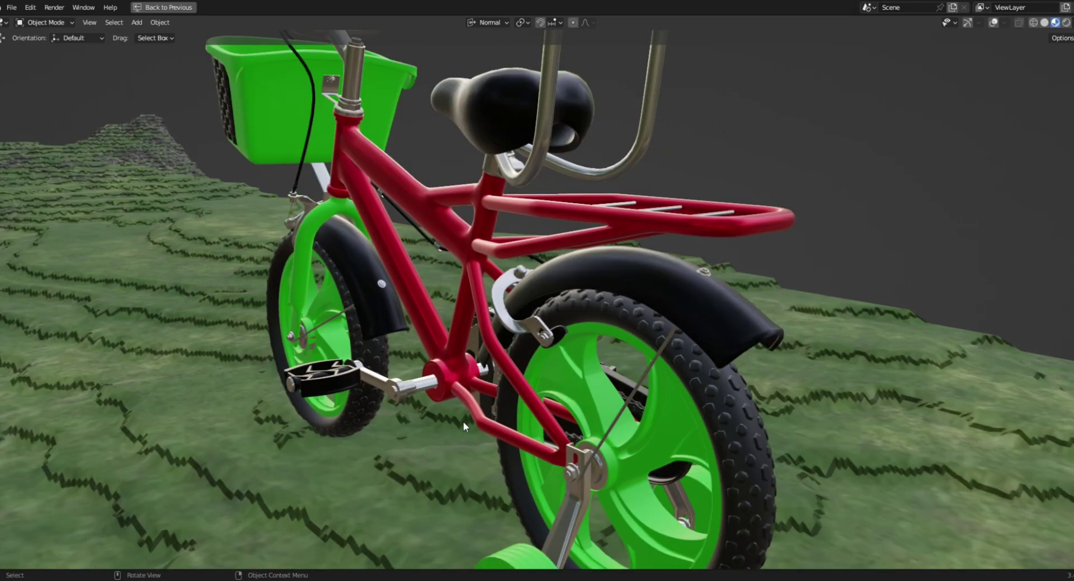
Step: Look over the rear wheel, pedals and training wheel, and view the whole bicycle from the side
{"action": "middle_click_drag", "start_coordinate": [464, 421], "coordinate": [524, 410]}
{"action": "middle_click_drag", "start_coordinate": [586, 363], "coordinate": [581, 247], "text": "ctrl"}
{"action": "middle_click_drag", "start_coordinate": [507, 252], "coordinate": [555, 553], "text": "shift"}
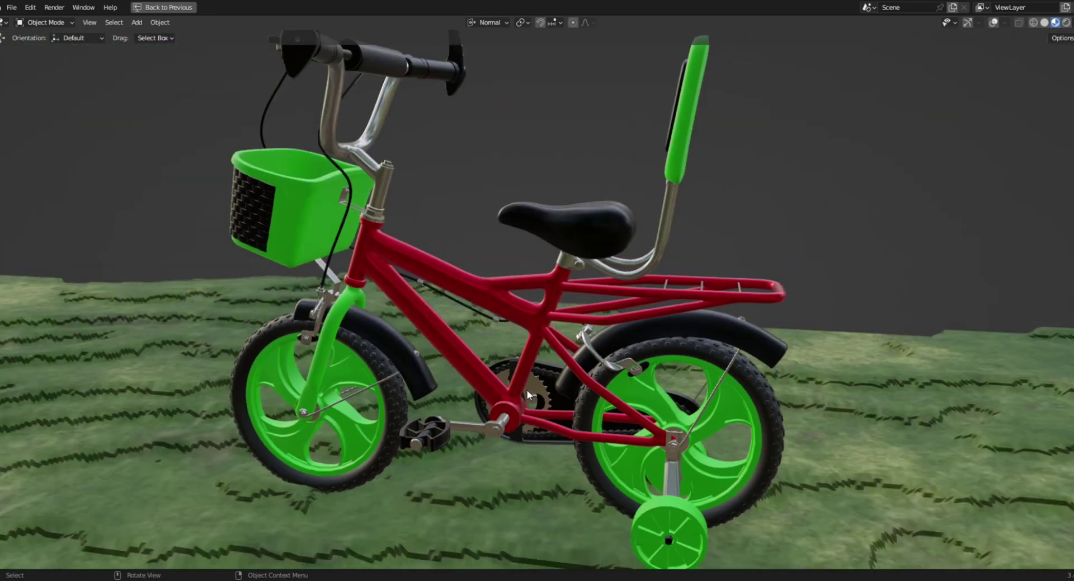
{"action": "middle_click_drag", "start_coordinate": [527, 389], "coordinate": [530, 364]}
{"action": "middle_click_drag", "start_coordinate": [680, 403], "coordinate": [602, 418], "text": "shift"}
{"action": "scroll", "coordinate": [478, 351], "scroll_direction": "down", "scroll_amount": 2}
{"action": "scroll", "coordinate": [438, 351], "scroll_direction": "down", "scroll_amount": 1}
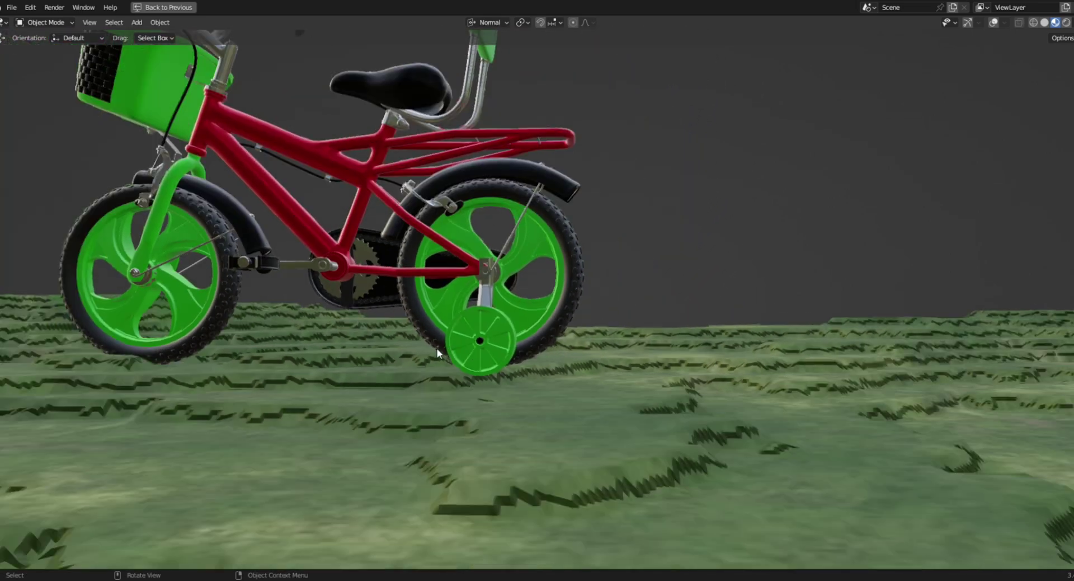
{"action": "middle_click_drag", "start_coordinate": [457, 323], "coordinate": [523, 450], "text": "shift"}
{"action": "scroll", "coordinate": [494, 400], "scroll_direction": "down", "scroll_amount": 1}
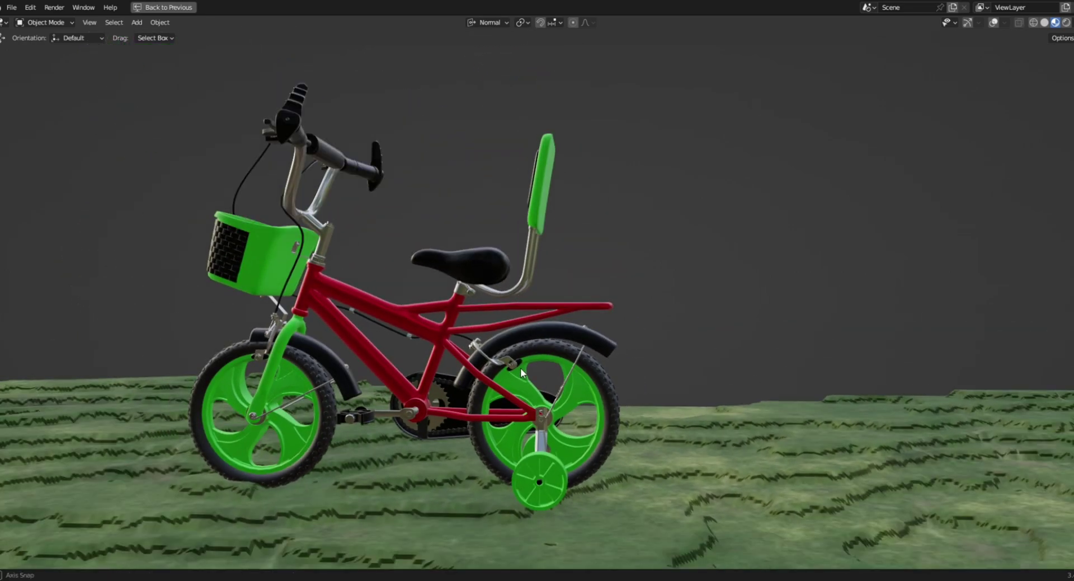